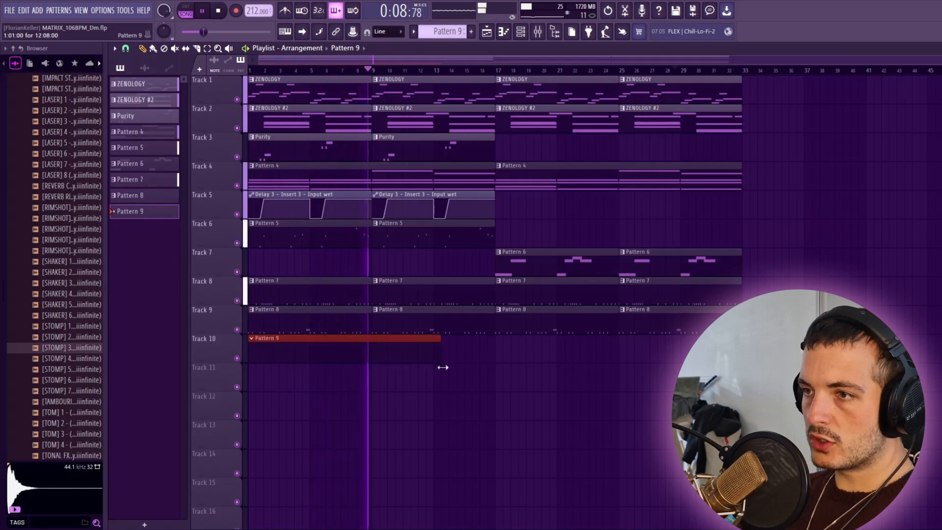
Step: Add an Analog Lab V instrument channel and browse its Summer Nights 2 presets sorted by type
{"action": "scroll", "coordinate": [73, 343], "scroll_direction": "up", "scroll_amount": 8}
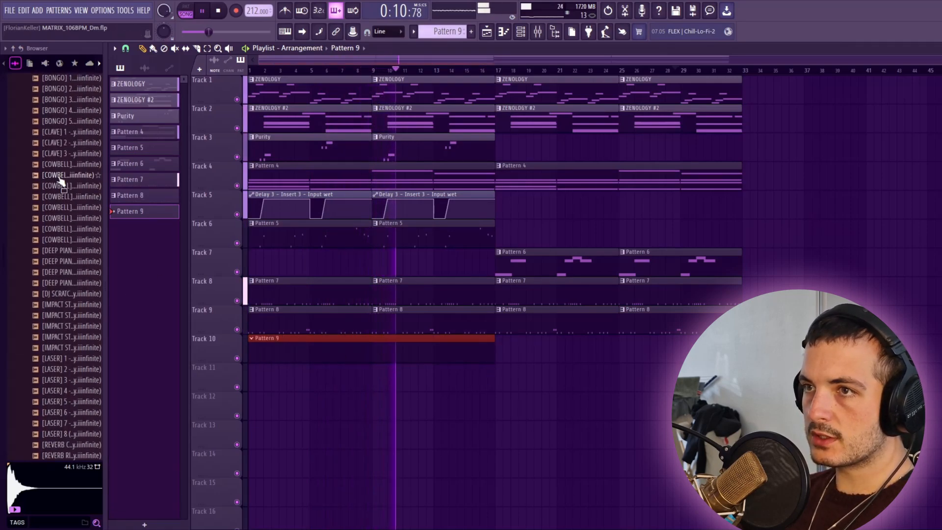
{"action": "key", "text": "F6"}
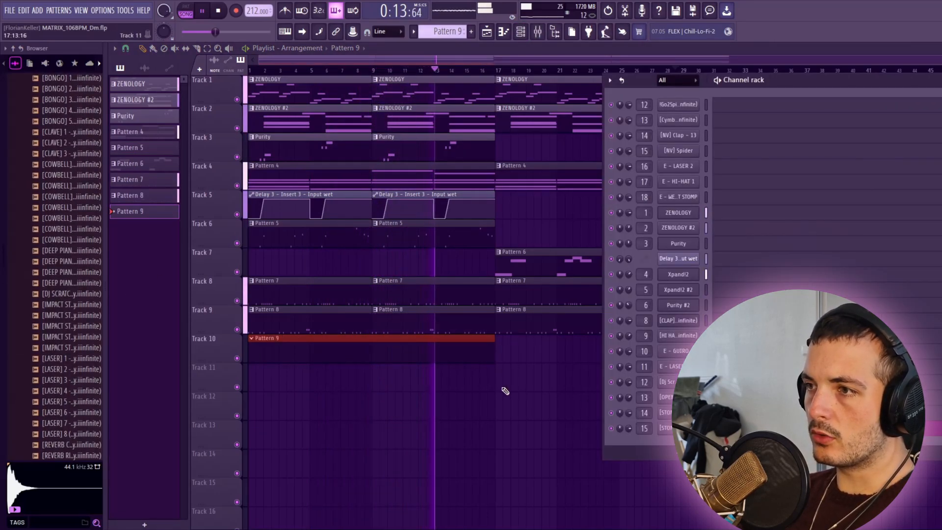
{"action": "left_click", "coordinate": [536, 367]}
{"action": "right_click", "coordinate": [617, 378]}
{"action": "left_click", "coordinate": [412, 337]}
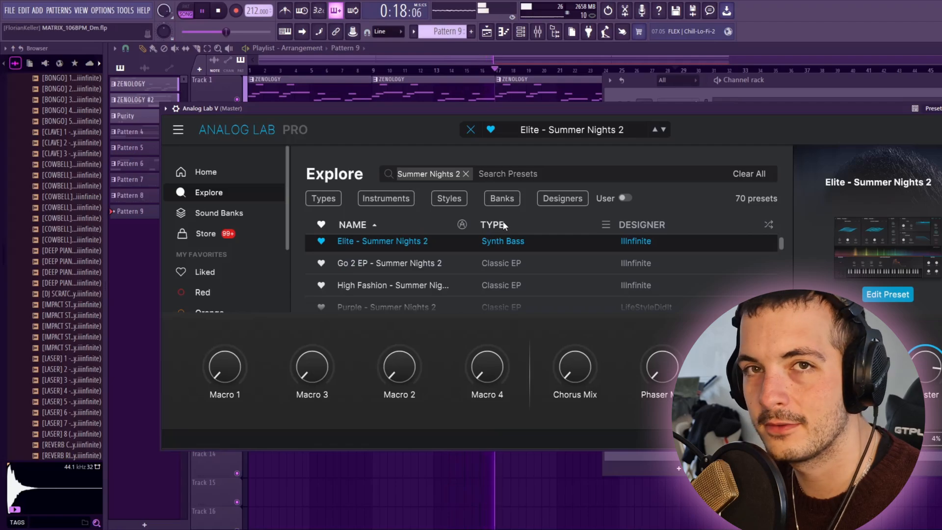
{"action": "left_click", "coordinate": [504, 225]}
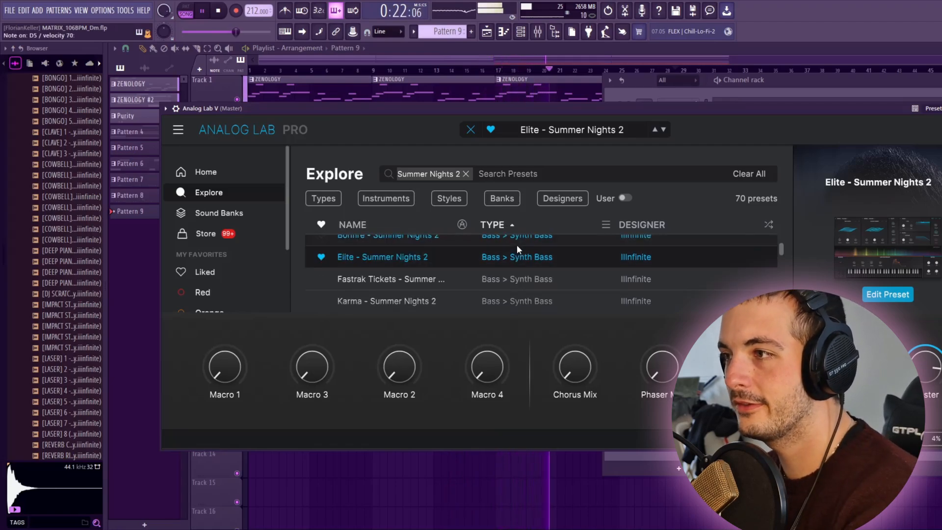
{"action": "scroll", "coordinate": [515, 250], "scroll_direction": "up", "scroll_amount": 2}
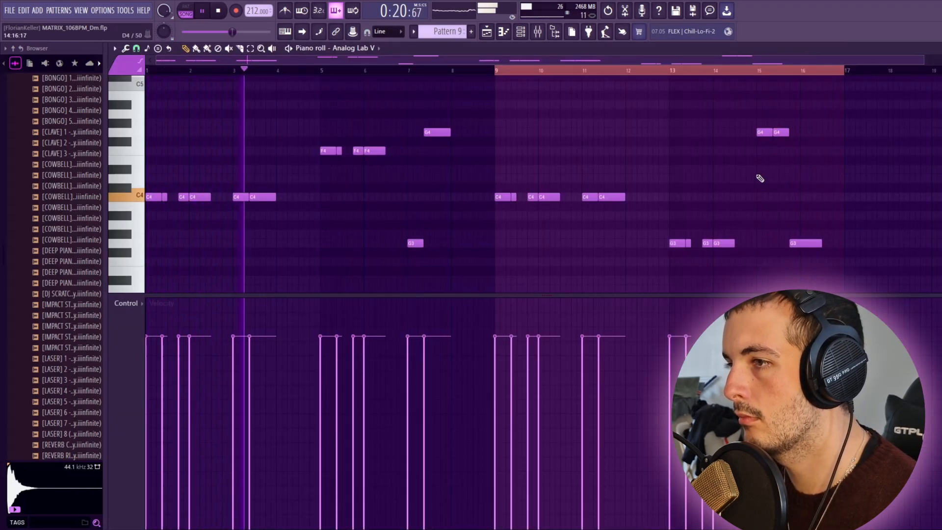
Step: Add the E - RACK KICK sample as a new channel and route it to mixer track 17
{"action": "key", "text": "F9"}
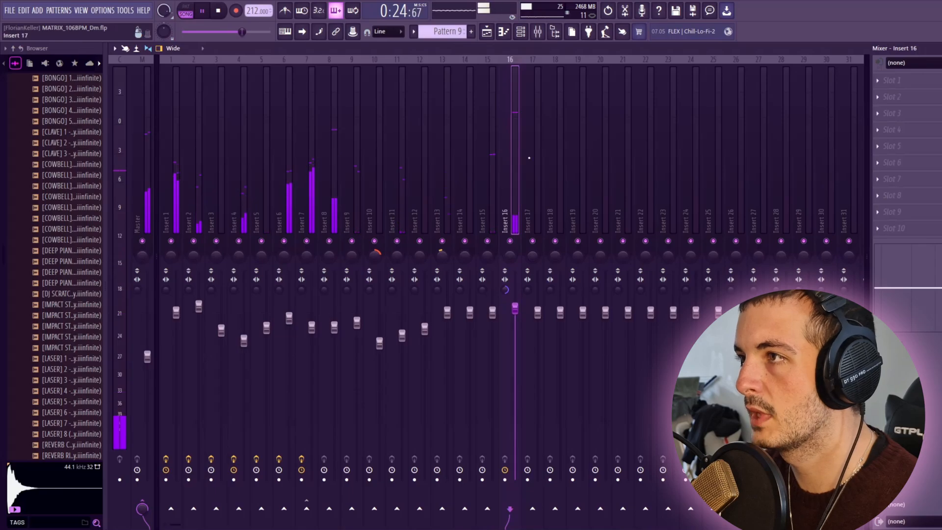
{"action": "key", "text": "F6"}
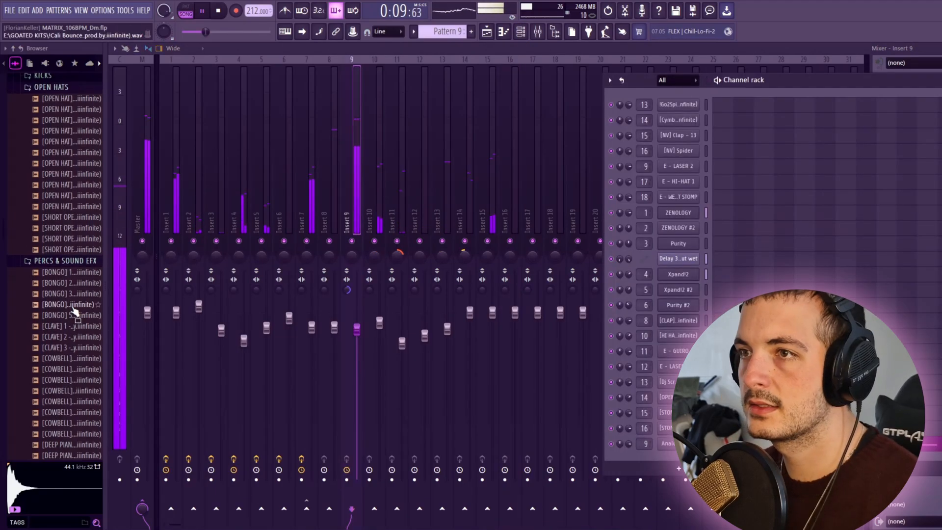
{"action": "scroll", "coordinate": [74, 304], "scroll_direction": "up", "scroll_amount": 5}
{"action": "left_click", "coordinate": [71, 434]}
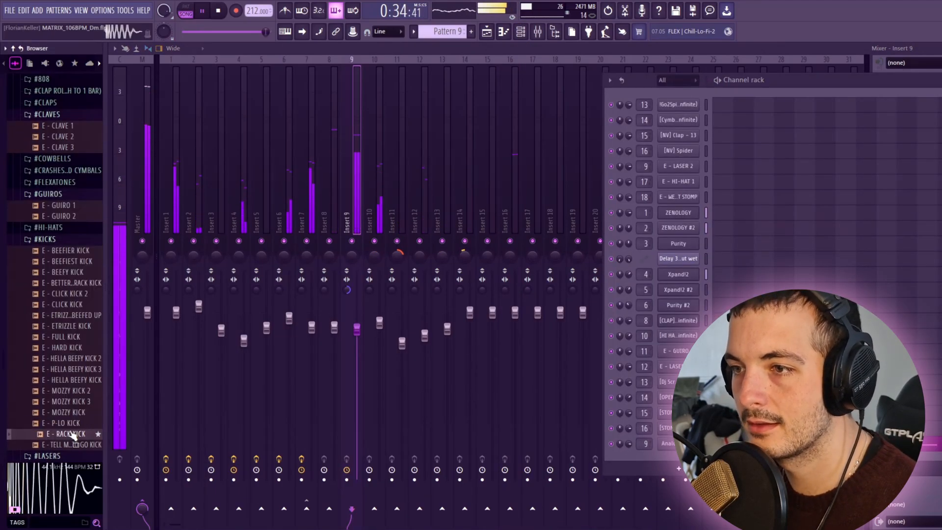
{"action": "left_click_drag", "start_coordinate": [71, 434], "coordinate": [660, 461]}
{"action": "left_click_drag", "start_coordinate": [660, 457], "coordinate": [648, 458]}
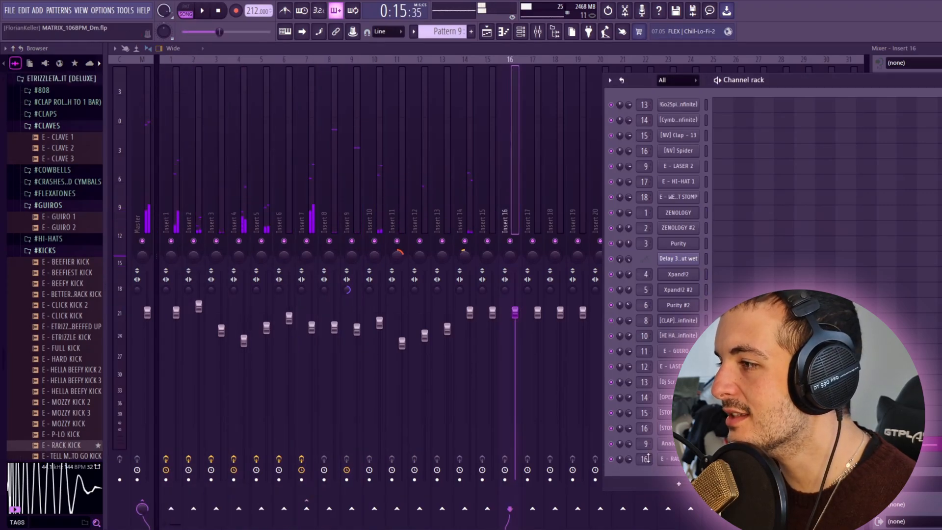
{"action": "left_click_drag", "start_coordinate": [645, 459], "coordinate": [644, 455]}
Step: Duplicate the C5 notes of the E - RACK KICK from bars 1–8 into bars 9–16 and play the result
{"action": "left_click", "coordinate": [669, 460]}
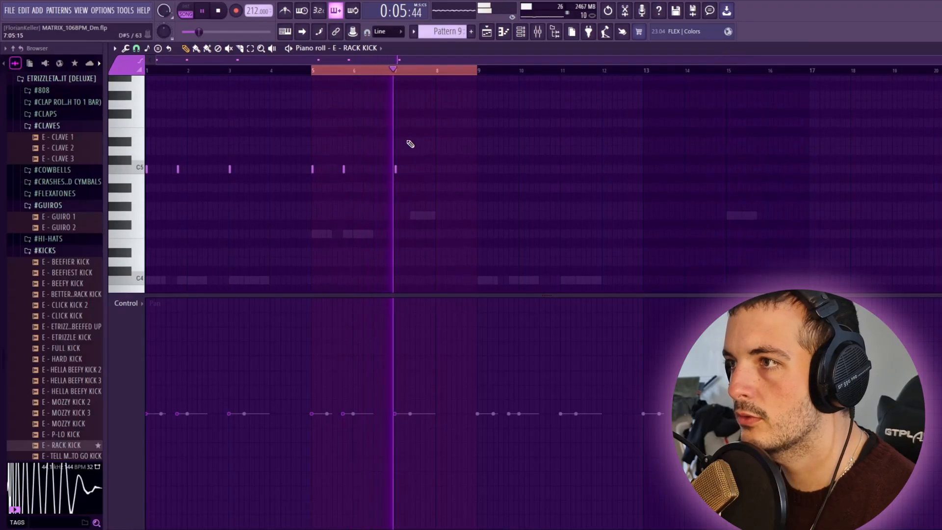
{"action": "double_click", "coordinate": [423, 218]}
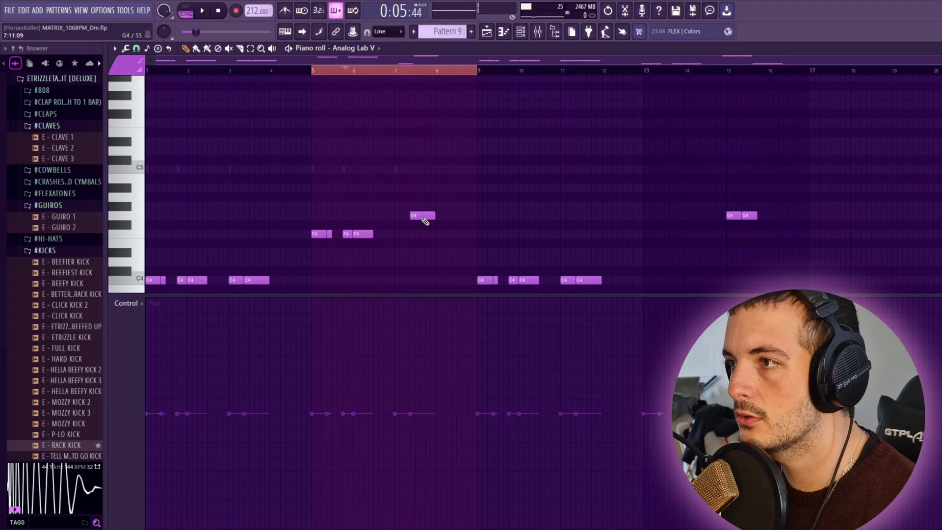
{"action": "double_click", "coordinate": [397, 171]}
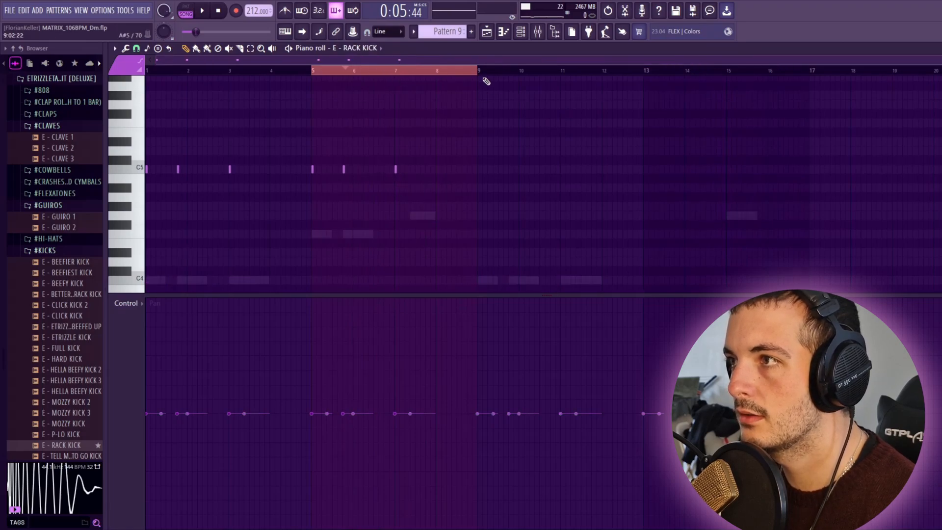
{"action": "left_click_drag", "start_coordinate": [479, 73], "coordinate": [147, 73]}
{"action": "key", "text": "ctrl+b"}
{"action": "key", "text": "space"}
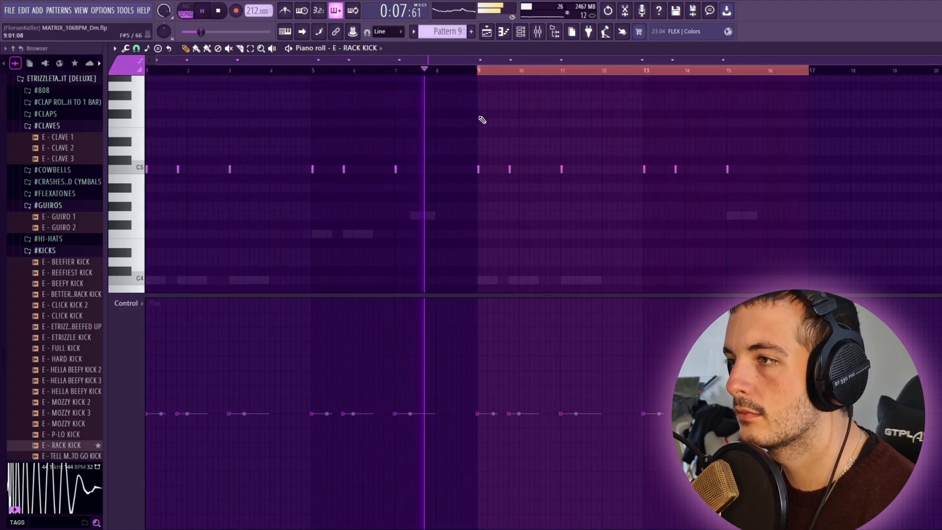
{"action": "scroll", "coordinate": [484, 118], "scroll_direction": "down", "scroll_amount": 2}
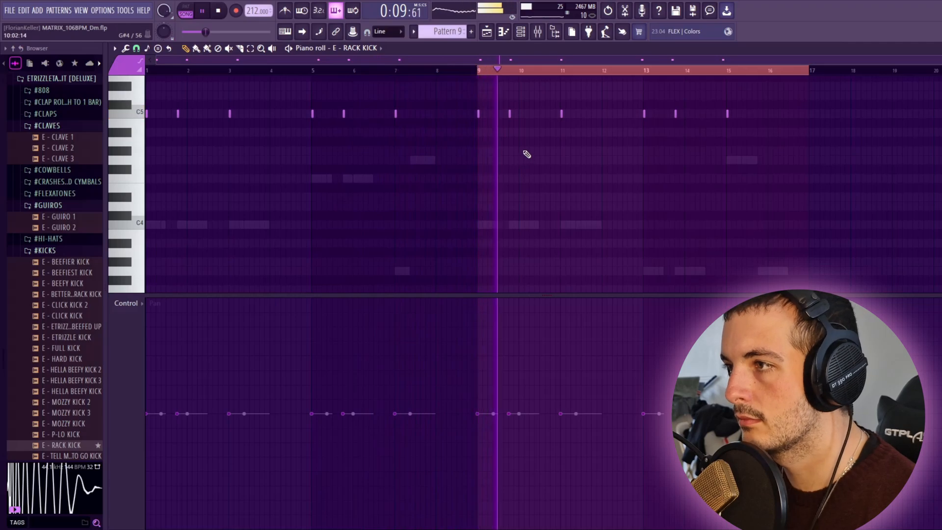
{"action": "scroll", "coordinate": [765, 187], "scroll_direction": "up", "scroll_amount": 2}
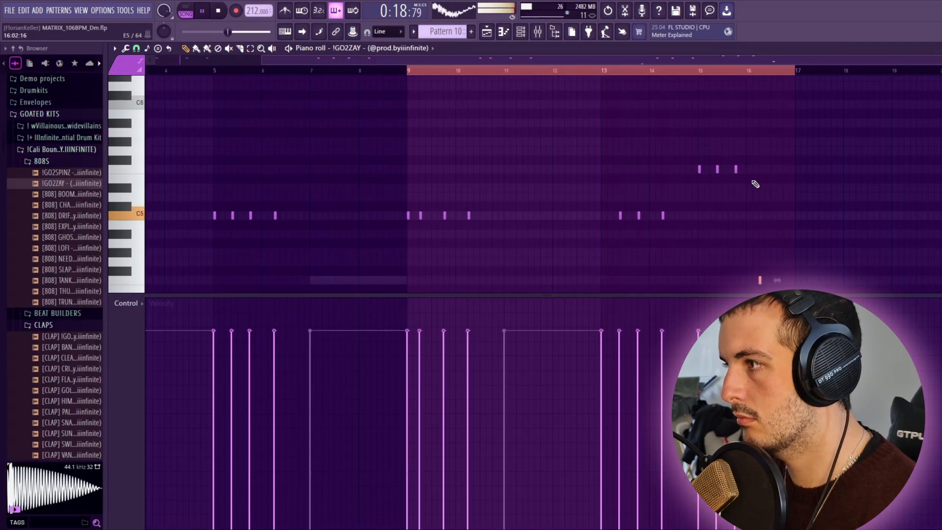
Step: Inspect the cut group settings of the Analog Lab V and !GO2ZAY channels
{"action": "key", "text": "F6"}
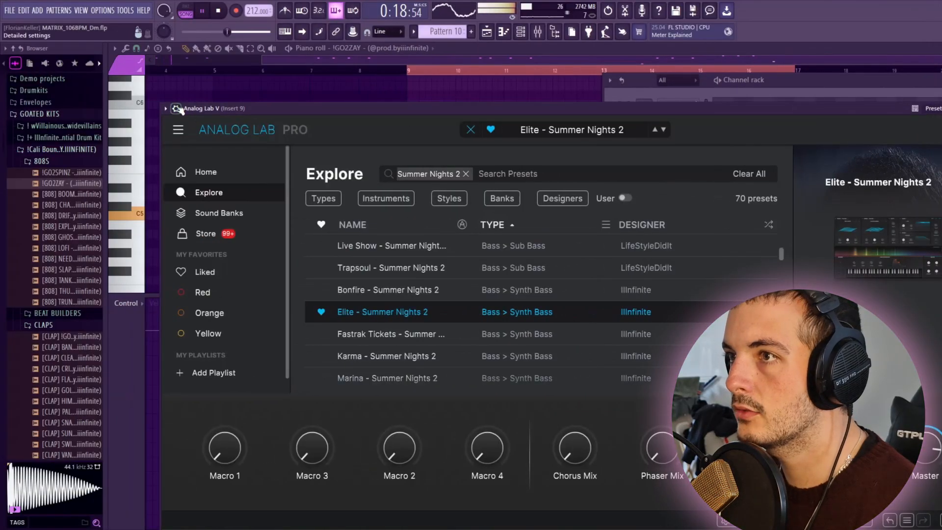
{"action": "left_click", "coordinate": [176, 109]}
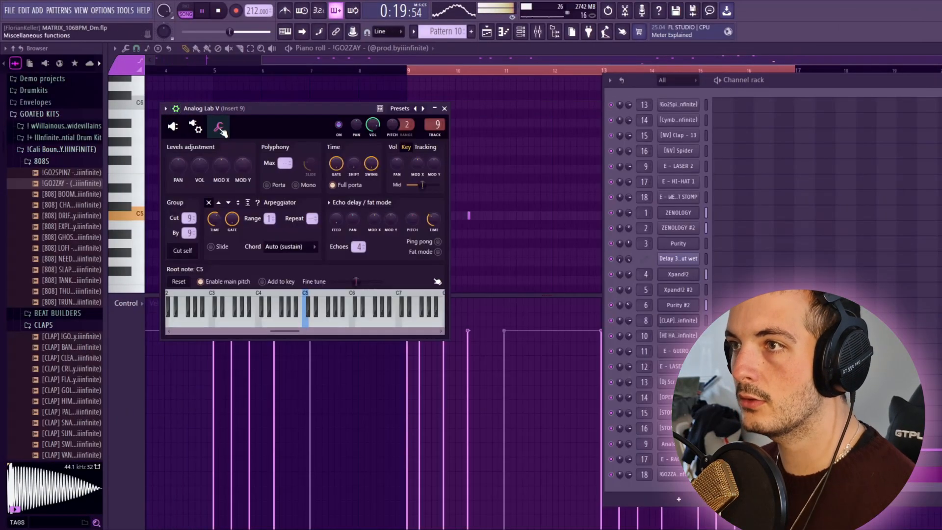
{"action": "left_click", "coordinate": [676, 475]}
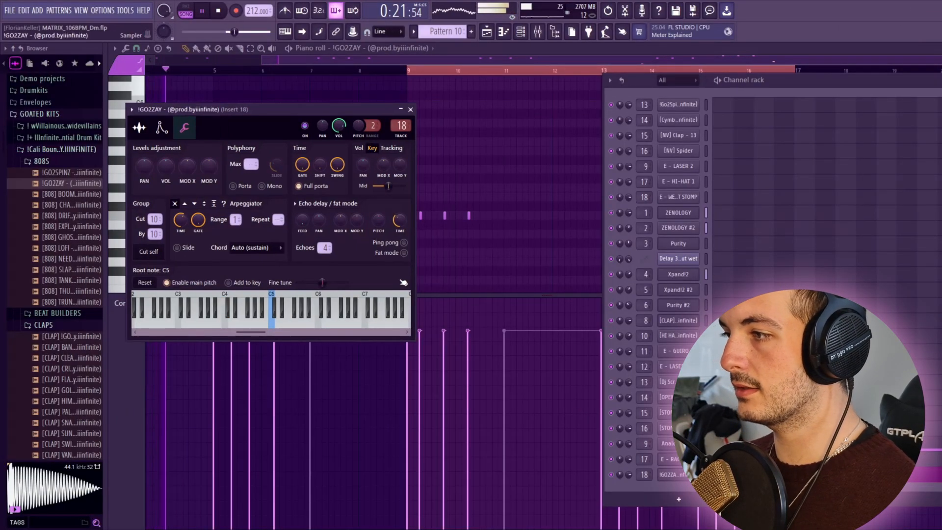
{"action": "left_click", "coordinate": [675, 478]}
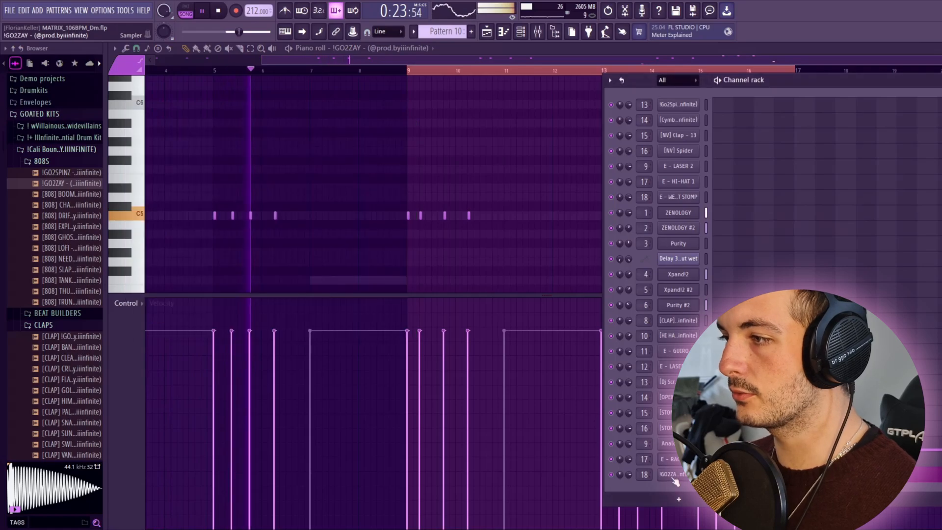
{"action": "left_click", "coordinate": [675, 478]}
{"action": "left_click", "coordinate": [666, 443]}
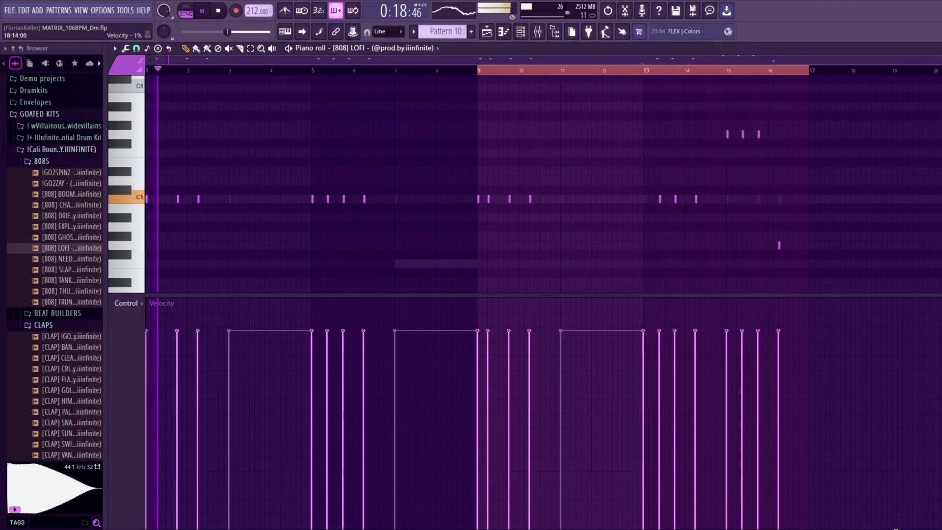
{"action": "key", "text": "super+a"}
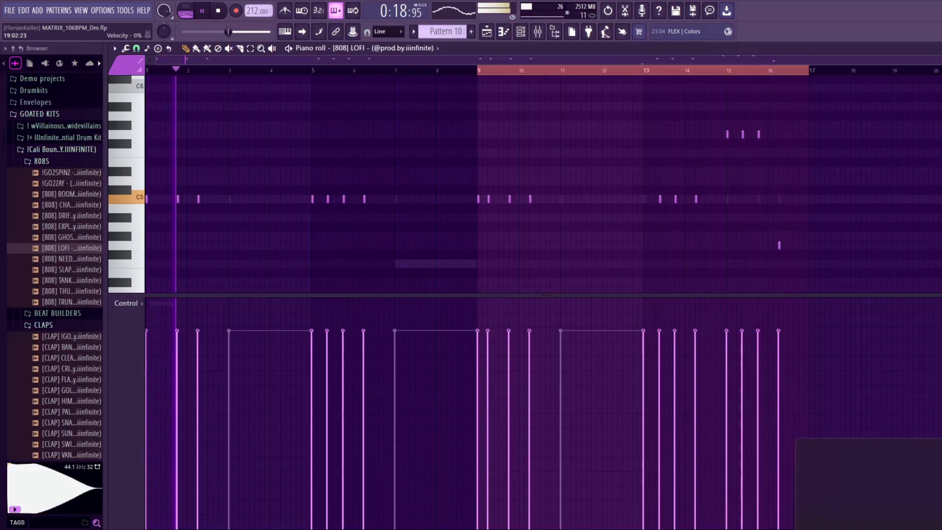
{"action": "left_click", "coordinate": [627, 293]}
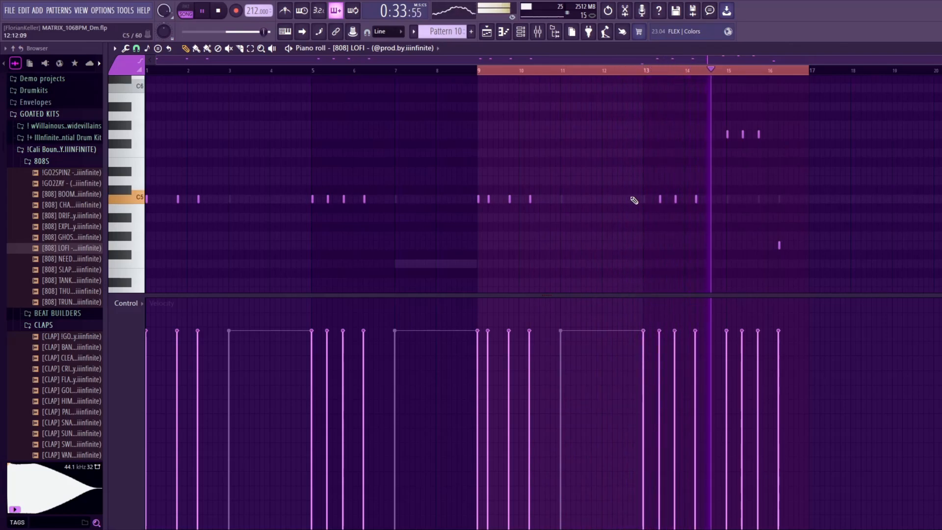
Step: Check the level of the 808 on mixer insert 18, return to the playlist and stop playback
{"action": "left_click", "coordinate": [538, 33]}
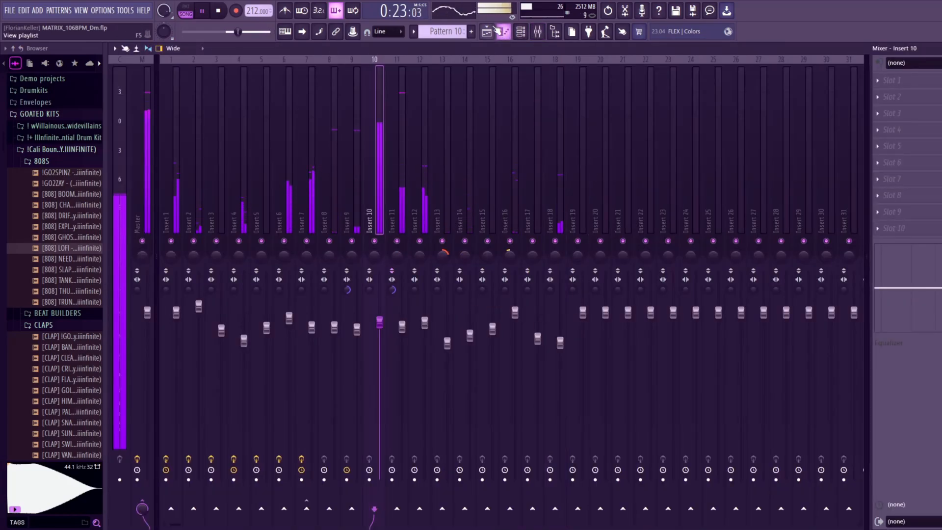
{"action": "left_click", "coordinate": [498, 31]}
{"action": "key", "text": "space"}
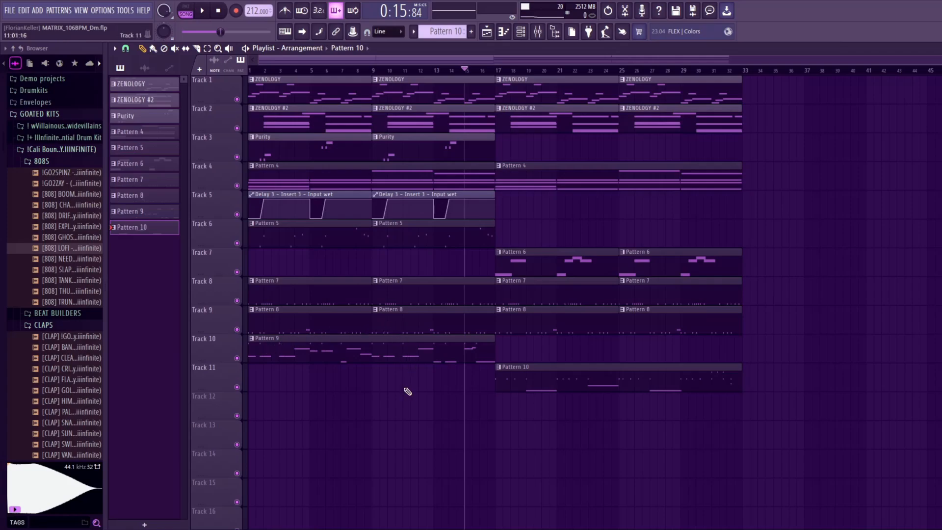
Step: Select all playlist clips and move the whole arrangement so that it starts at bar 25
{"action": "scroll", "coordinate": [405, 390], "scroll_direction": "down", "scroll_amount": 2}
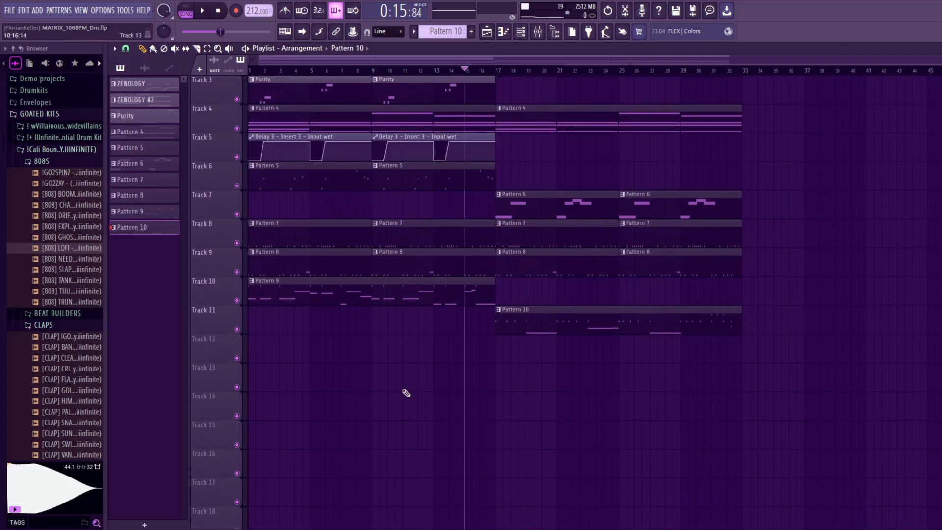
{"action": "scroll", "coordinate": [426, 407], "scroll_direction": "up", "scroll_amount": 2}
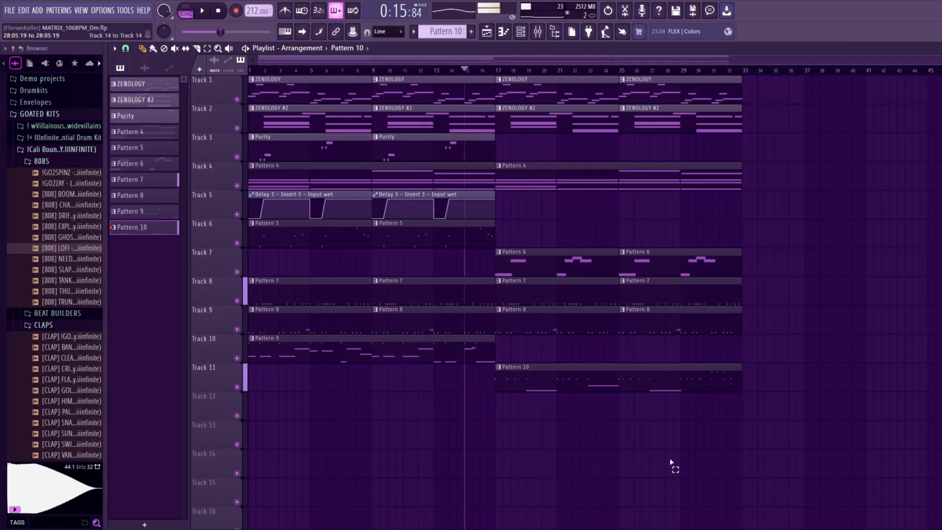
{"action": "left_click_drag", "start_coordinate": [670, 474], "coordinate": [201, 76]}
{"action": "left_click_drag", "start_coordinate": [281, 91], "coordinate": [650, 92]}
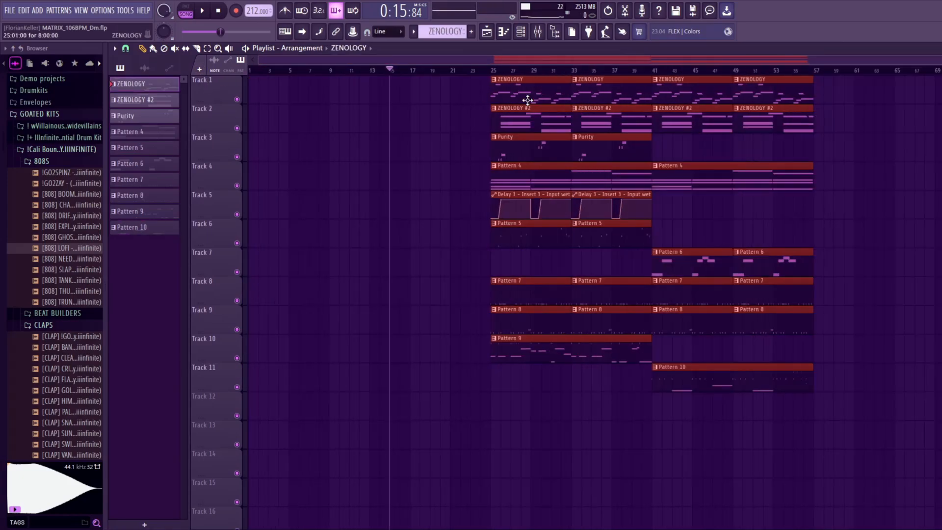
{"action": "left_click_drag", "start_coordinate": [566, 97], "coordinate": [580, 100]}
Step: Place two copied ZENOLOGY clips on Track 1 starting at bar 1 as the intro melody
{"action": "key", "text": "ctrl+b"}
{"action": "left_click_drag", "start_coordinate": [687, 97], "coordinate": [276, 92]}
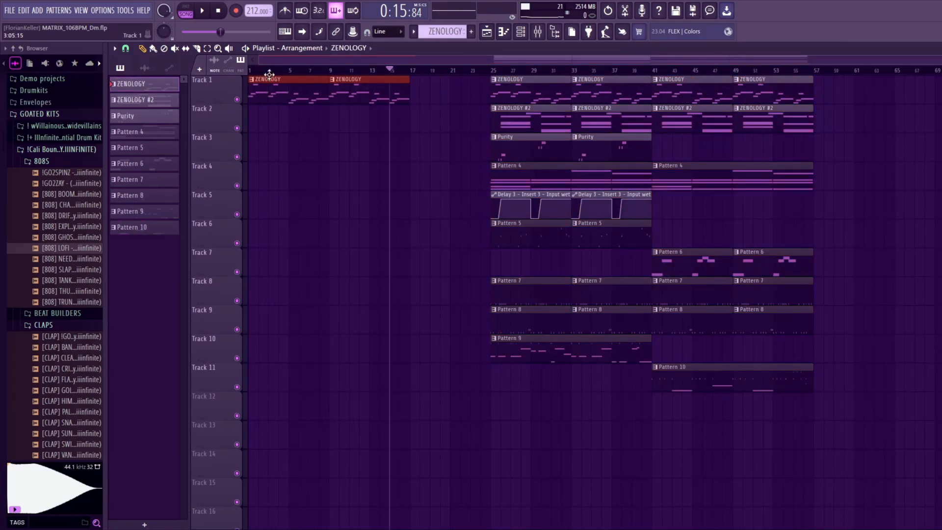
{"action": "left_click", "coordinate": [275, 71]}
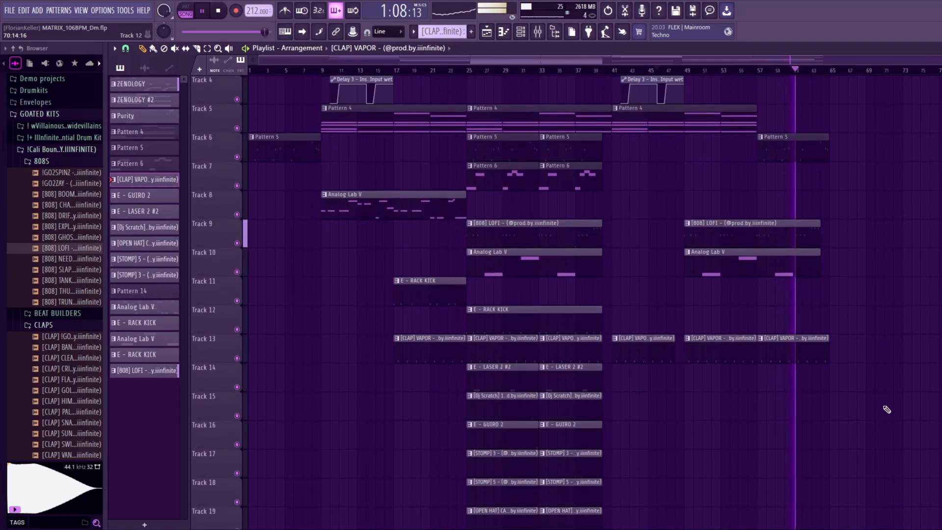
Step: Review the clip layout across the arrangement's tracks, set the playhead to bar 33, and play and pause the song
{"action": "scroll", "coordinate": [885, 409], "scroll_direction": "down", "scroll_amount": 1}
{"action": "scroll", "coordinate": [821, 389], "scroll_direction": "up", "scroll_amount": 3}
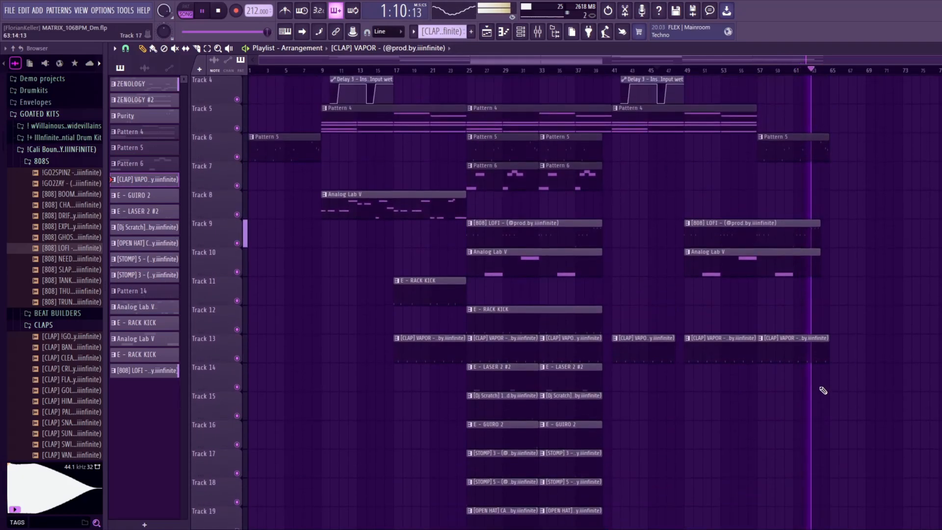
{"action": "key", "text": "space"}
{"action": "scroll", "coordinate": [655, 208], "scroll_direction": "up", "scroll_amount": 2}
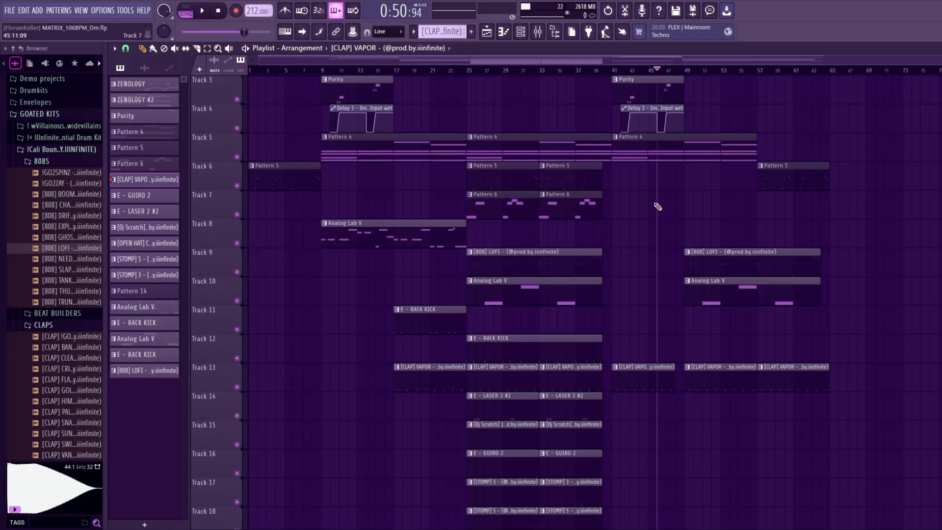
{"action": "scroll", "coordinate": [638, 225], "scroll_direction": "down", "scroll_amount": 3}
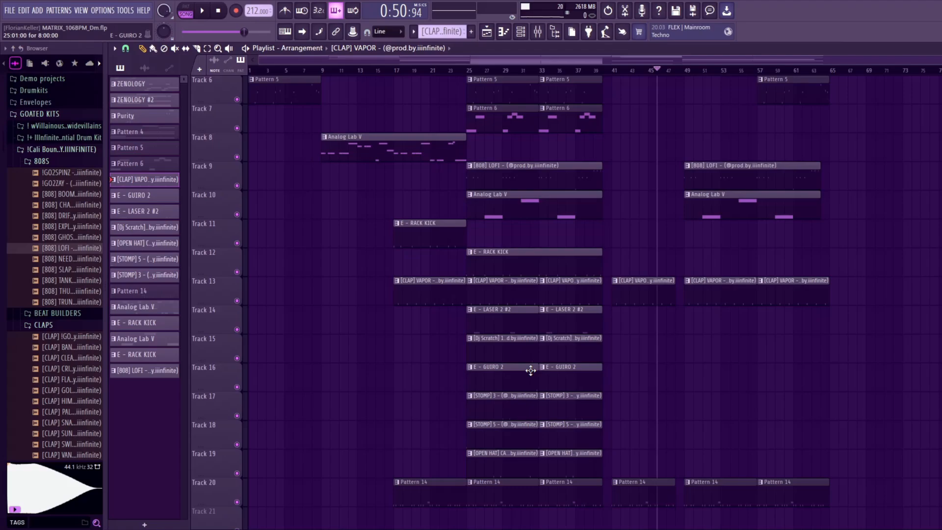
{"action": "left_click", "coordinate": [539, 72]}
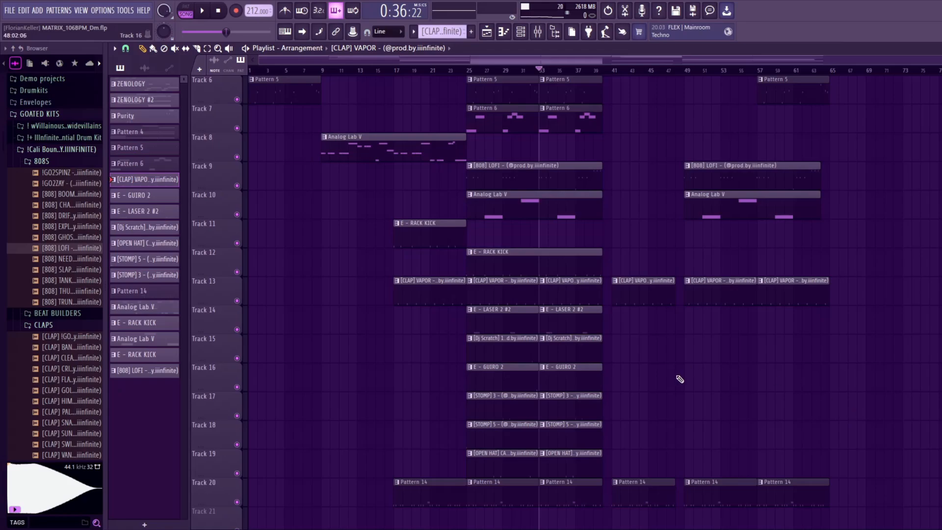
{"action": "key", "text": "space"}
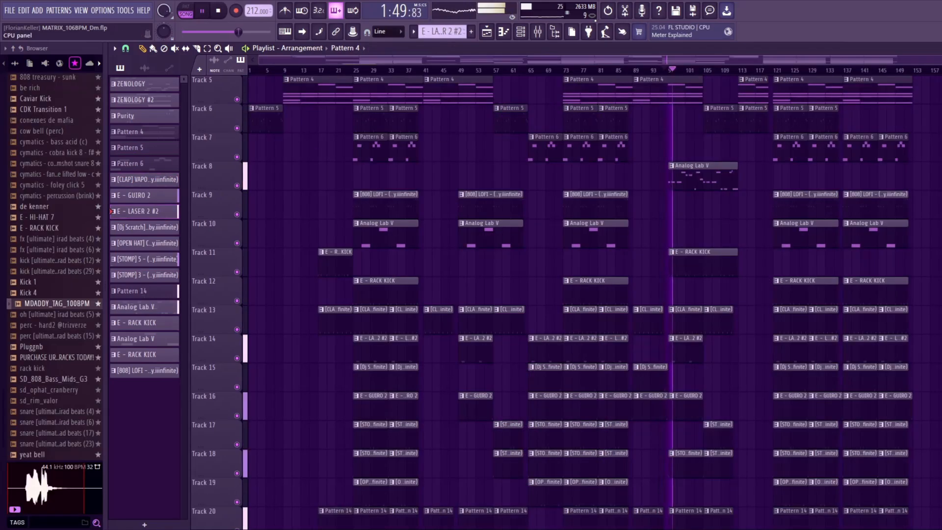
{"action": "left_click", "coordinate": [203, 11]}
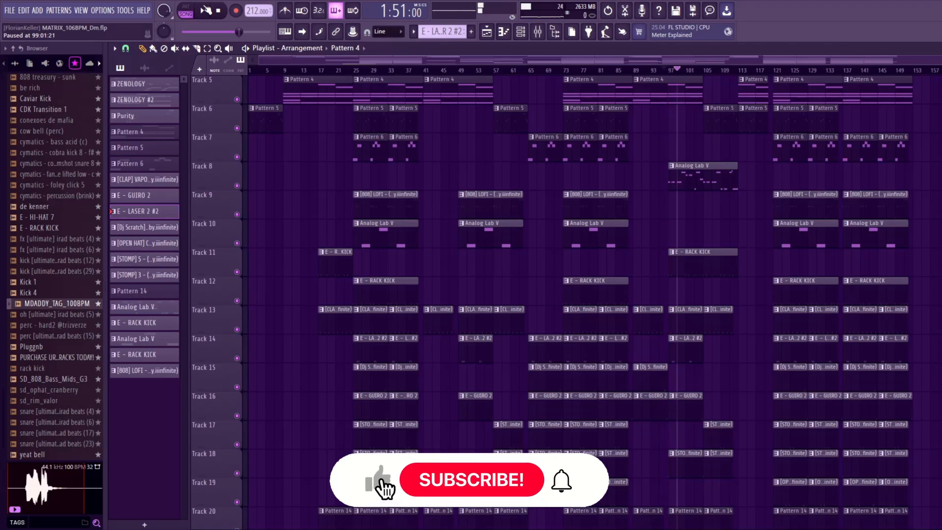